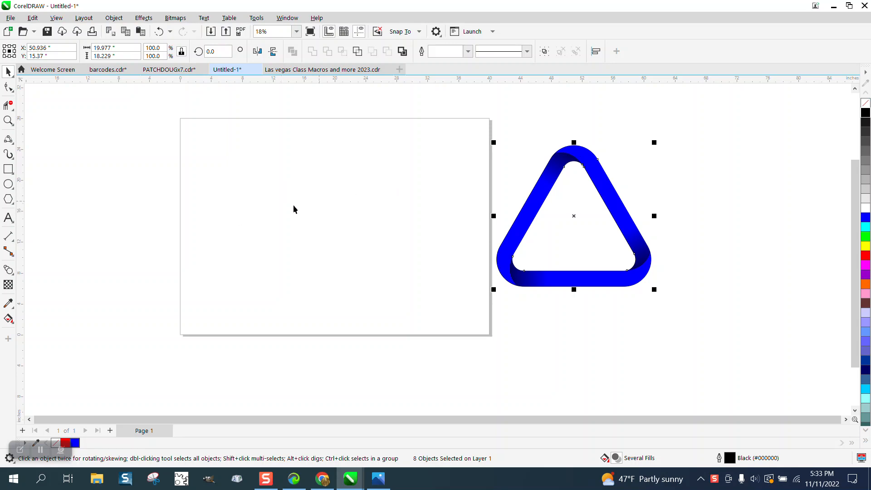
Step: Draw a four-sided polygon about 18.1 inches wide and high, and center it on the page
{"action": "left_click", "coordinate": [12, 202]}
{"action": "left_click", "coordinate": [45, 200]}
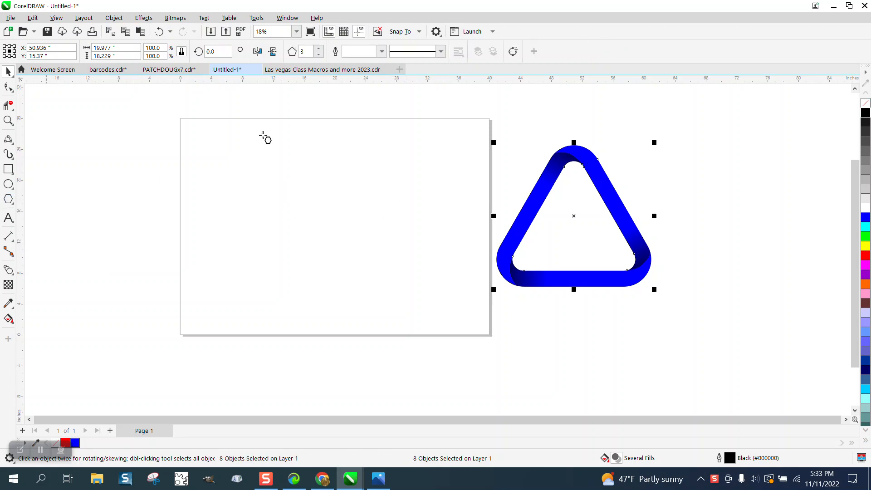
{"action": "left_click", "coordinate": [319, 49]}
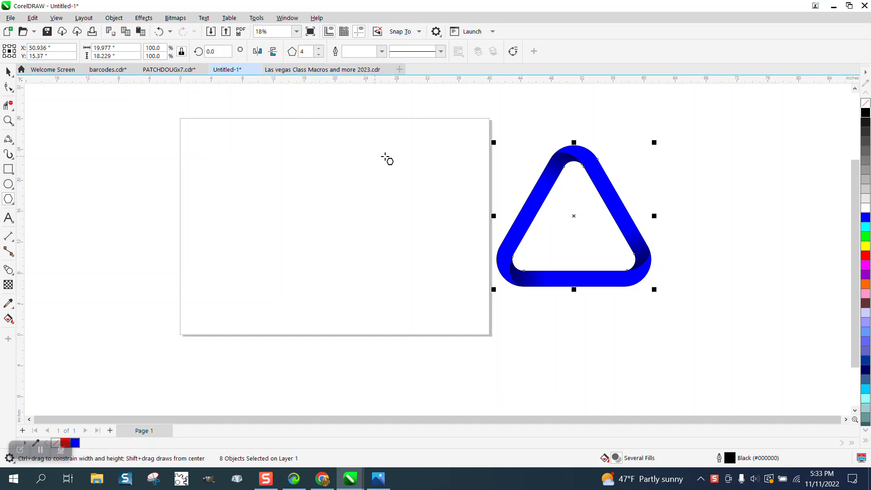
{"action": "left_click_drag", "start_coordinate": [399, 161], "coordinate": [262, 286]}
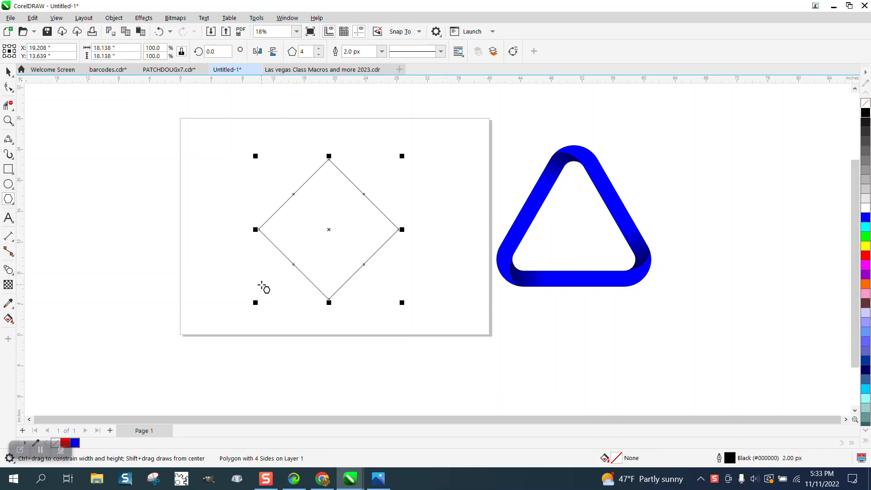
{"action": "key", "text": "p"}
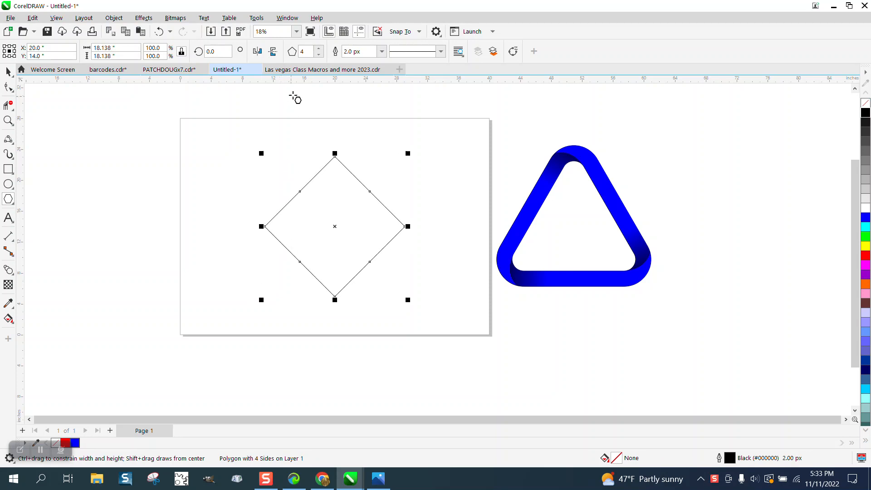
Step: Change the polygon to three sides and undo the re-centering of the triangle on the page
{"action": "left_click", "coordinate": [319, 55]}
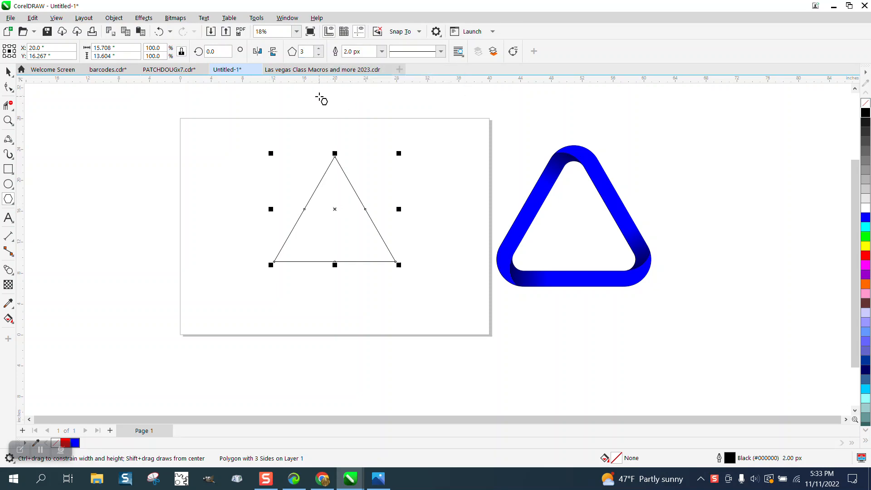
{"action": "key", "text": "p"}
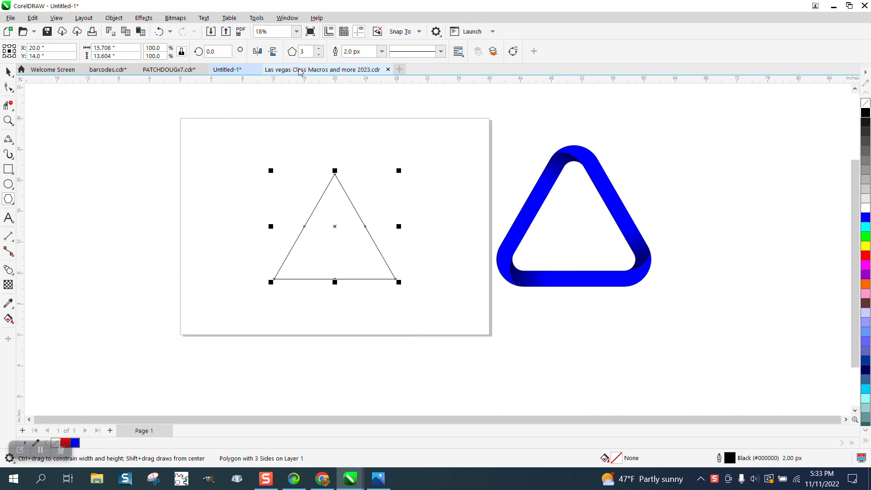
{"action": "left_click", "coordinate": [158, 31]}
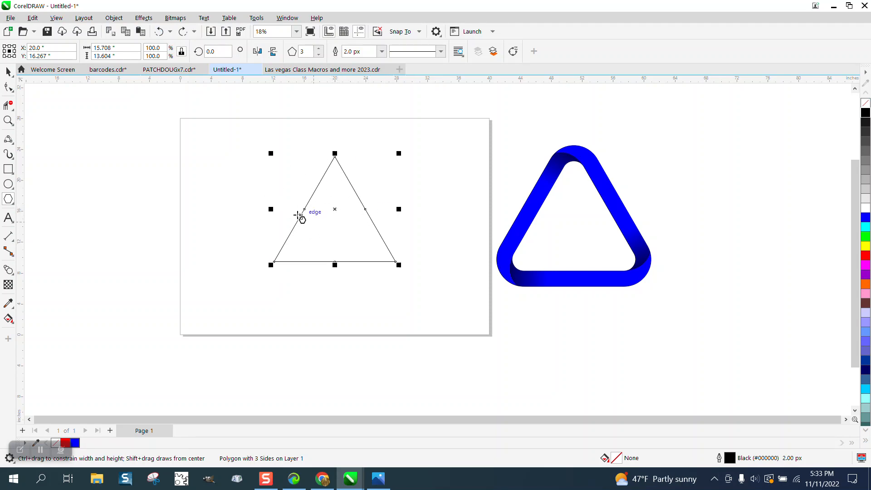
Step: Round the triangle's corners with a 1.5-inch fillet
{"action": "left_click", "coordinate": [114, 17]}
{"action": "mouse_move", "coordinate": [288, 20]}
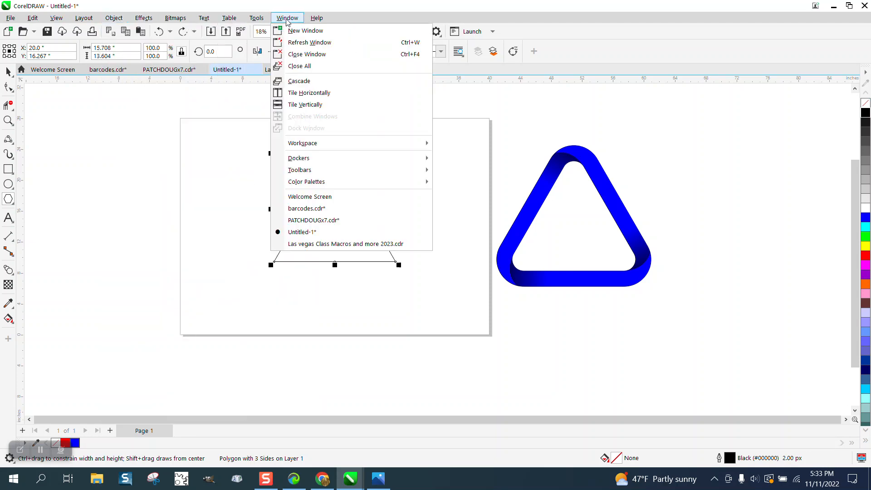
{"action": "mouse_move", "coordinate": [306, 158]}
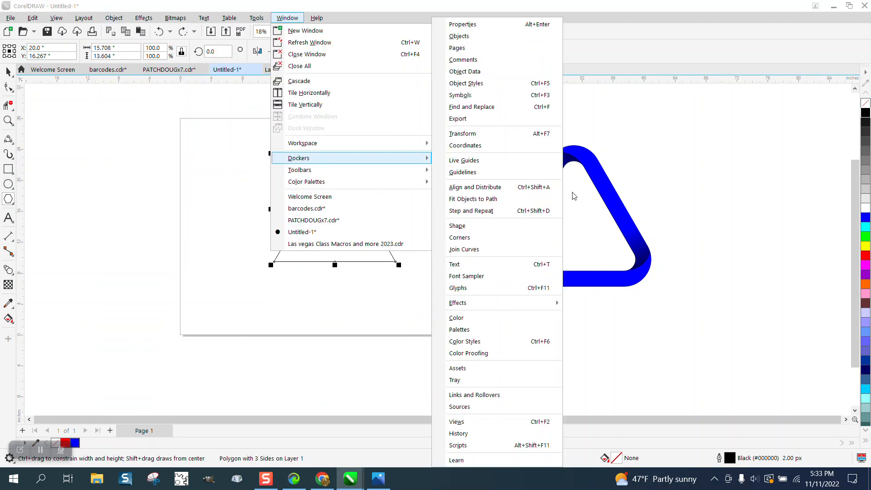
{"action": "left_click", "coordinate": [467, 238]}
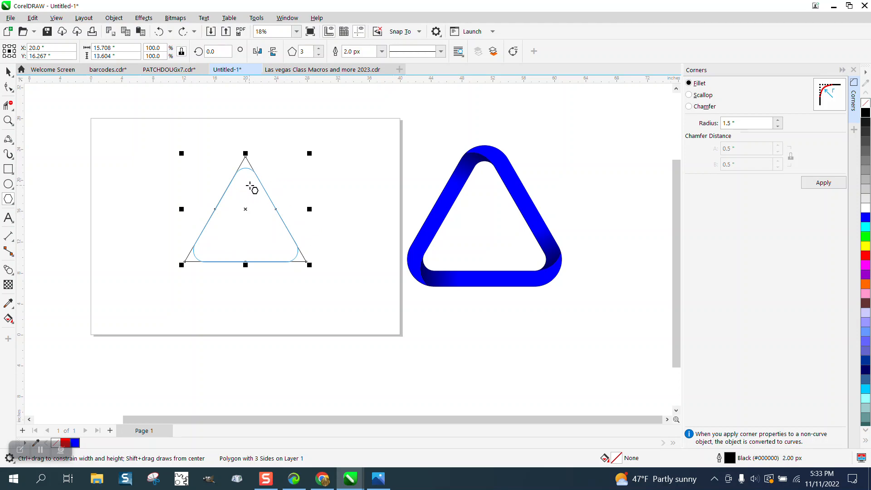
{"action": "left_click", "coordinate": [822, 186]}
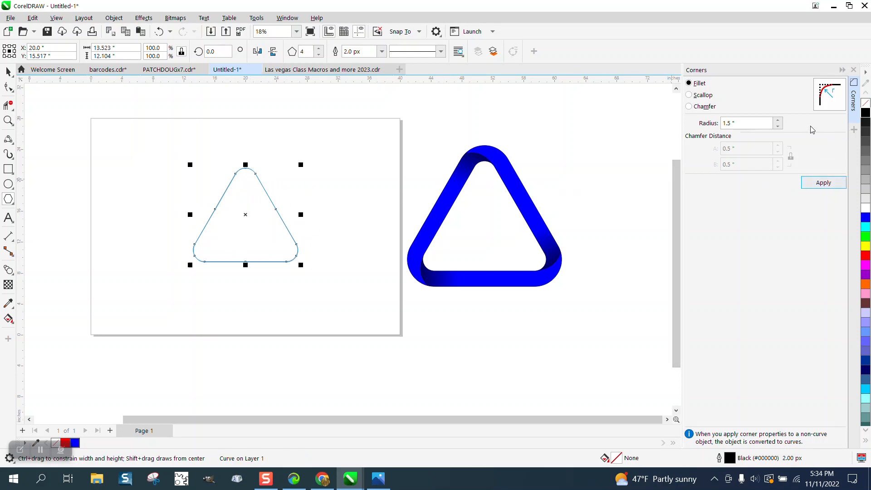
Step: Try a one-step inside contour with a 2-inch offset on the rounded triangle, and undo it
{"action": "left_click", "coordinate": [115, 20]}
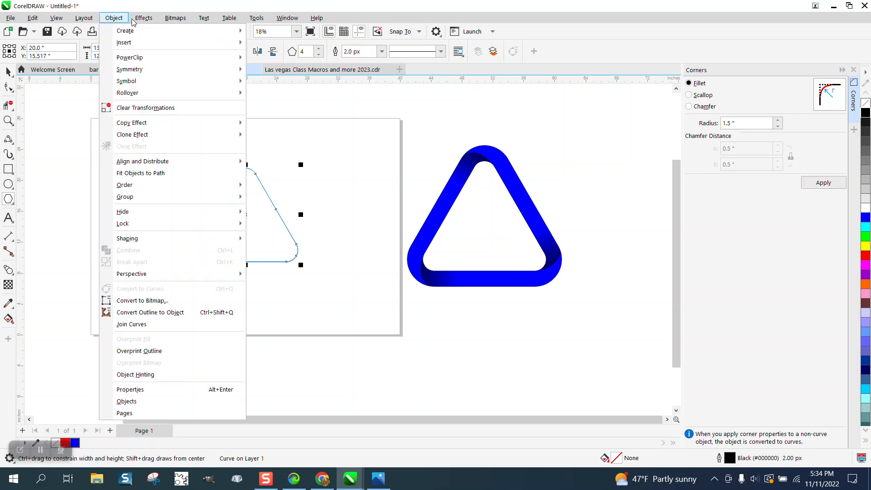
{"action": "left_click", "coordinate": [142, 20]}
{"action": "left_click", "coordinate": [143, 18]}
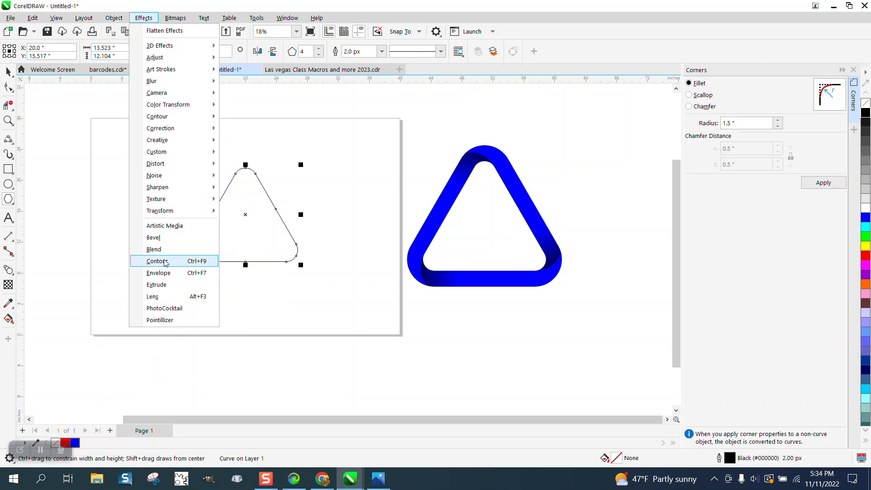
{"action": "left_click", "coordinate": [164, 263]}
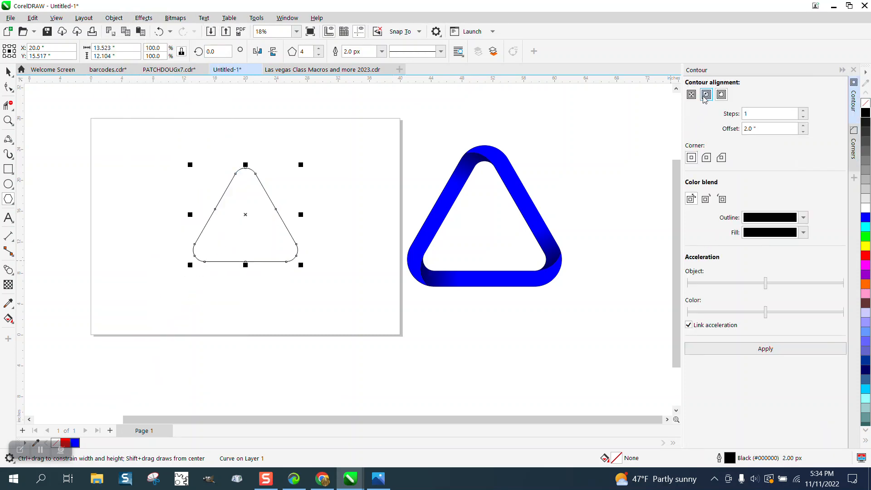
{"action": "left_click", "coordinate": [764, 351]}
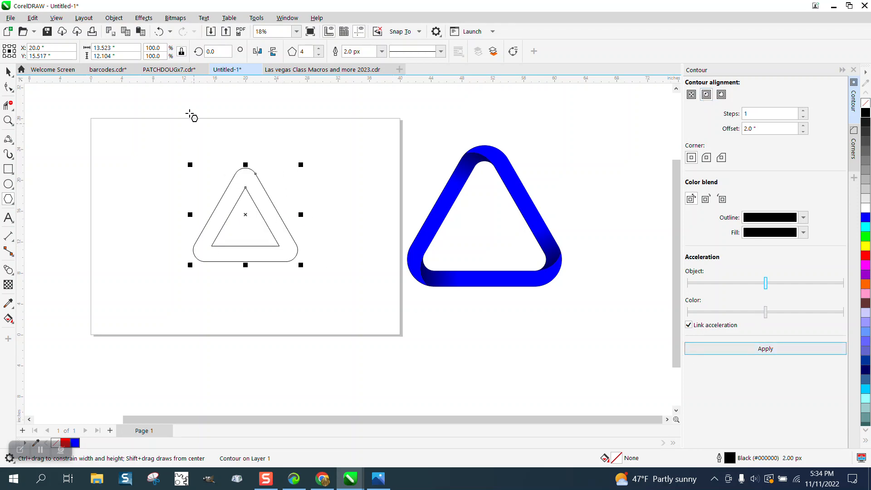
{"action": "left_click", "coordinate": [159, 33]}
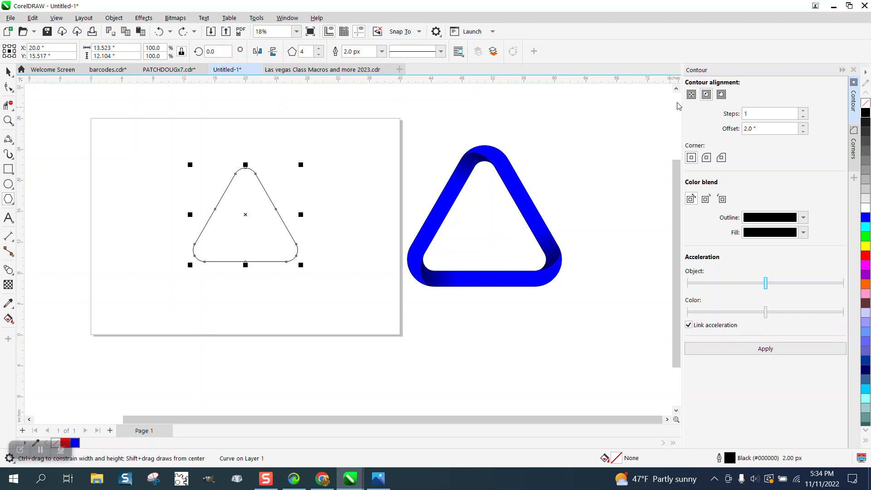
Step: Try a one-step outside contour with a 2-inch offset and round corners on the triangle, and undo it
{"action": "left_click", "coordinate": [722, 98]}
{"action": "left_click", "coordinate": [706, 158]}
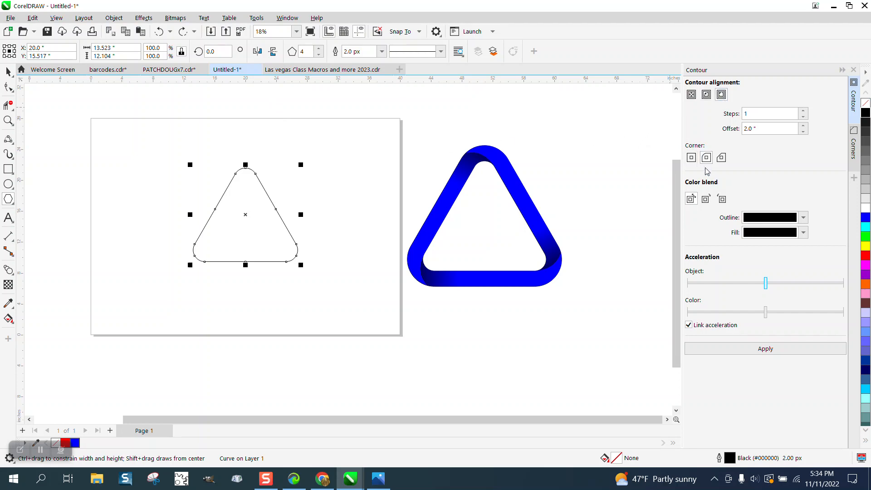
{"action": "left_click", "coordinate": [766, 348]}
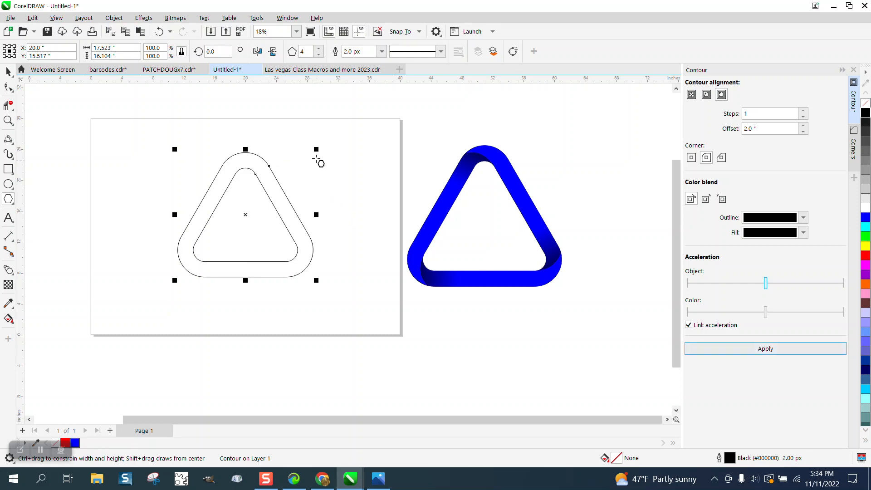
{"action": "left_click", "coordinate": [166, 30]}
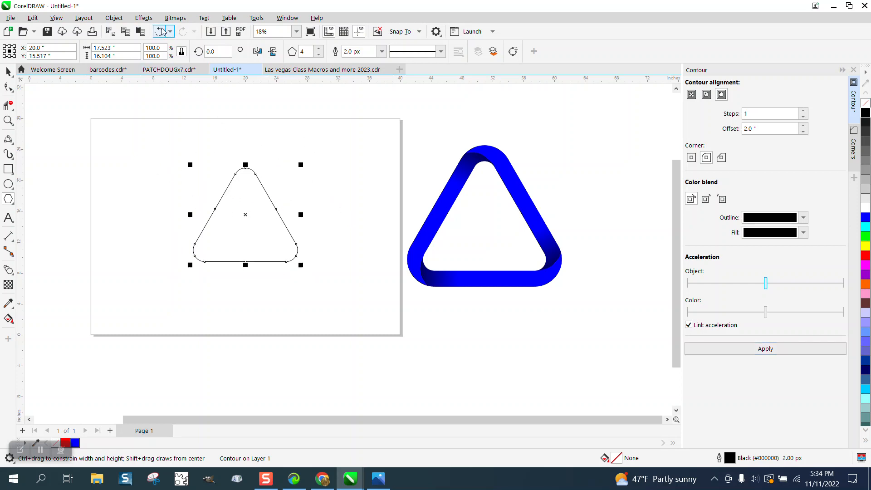
Step: Try an inside contour with a 2-inch offset and the round corner option, and undo it
{"action": "left_click", "coordinate": [709, 96]}
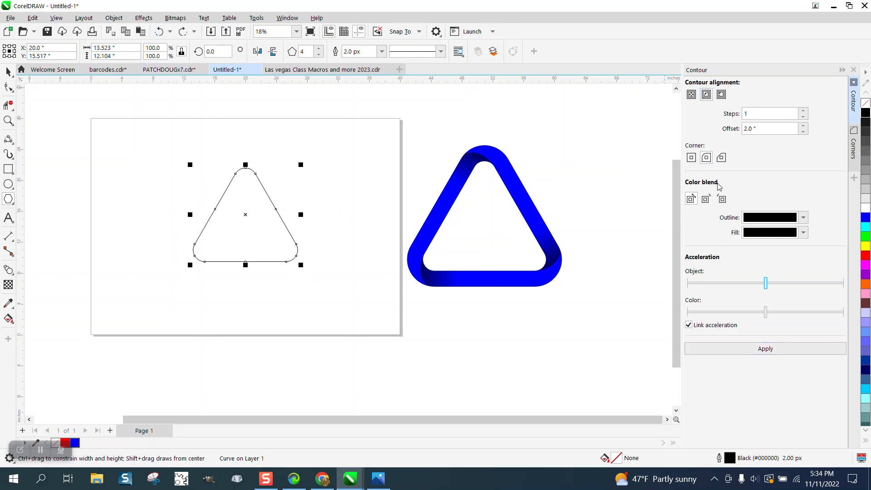
{"action": "left_click", "coordinate": [766, 348]}
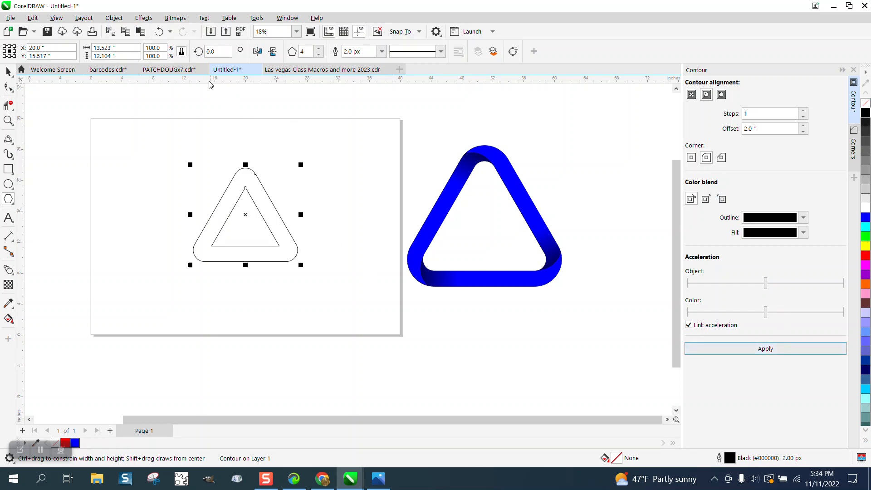
{"action": "left_click", "coordinate": [157, 33]}
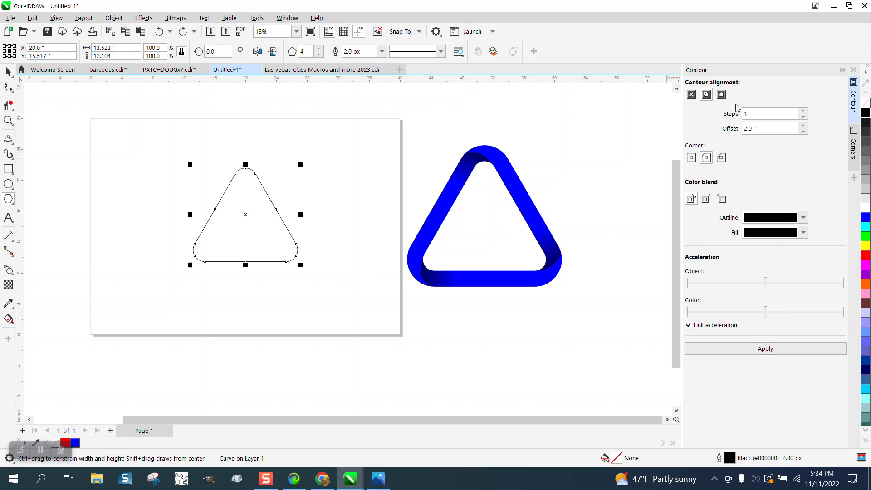
Step: Apply a one-step outside contour with a 2-inch offset and round corners to the rounded triangle
{"action": "left_click", "coordinate": [722, 95]}
{"action": "left_click", "coordinate": [766, 348]}
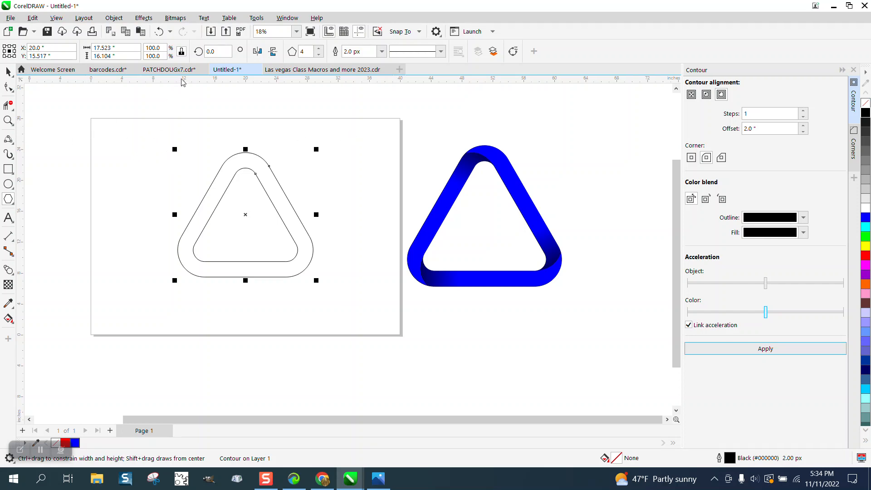
Step: Place a horizontal guideline at Y 14 inches and a vertical guideline at X 20 inches, crossing at the page center
{"action": "left_click_drag", "start_coordinate": [181, 82], "coordinate": [175, 226]}
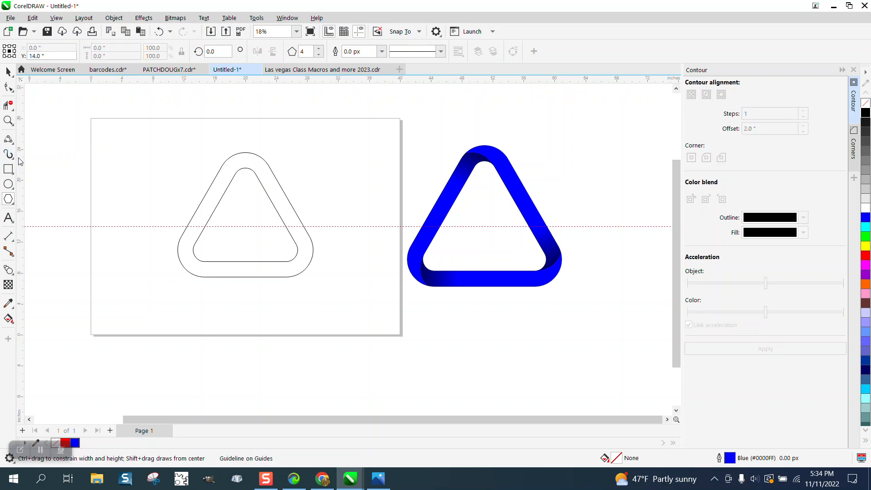
{"action": "left_click_drag", "start_coordinate": [63, 169], "coordinate": [68, 171]}
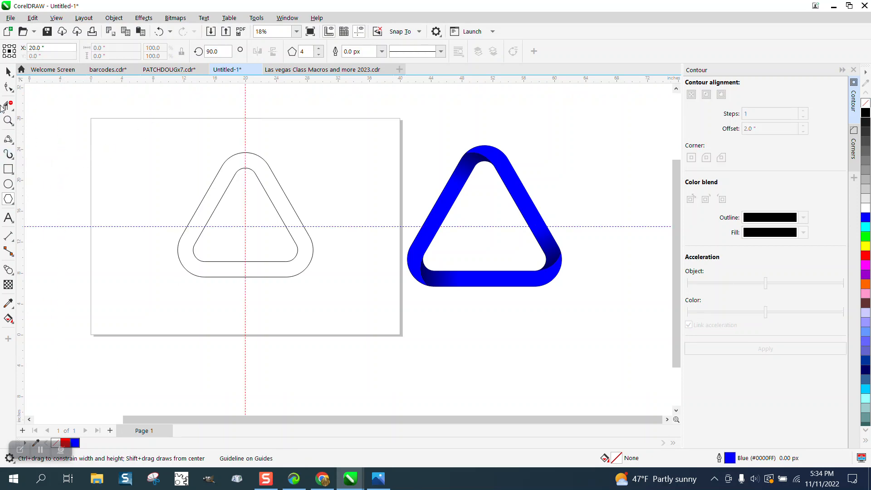
Step: Draw a 3-point curve about 3.9 inches wide from the inner outline's node right of the apex to the outer outline left of it
{"action": "left_click", "coordinate": [8, 120]}
{"action": "left_click_drag", "start_coordinate": [145, 127], "coordinate": [414, 297]}
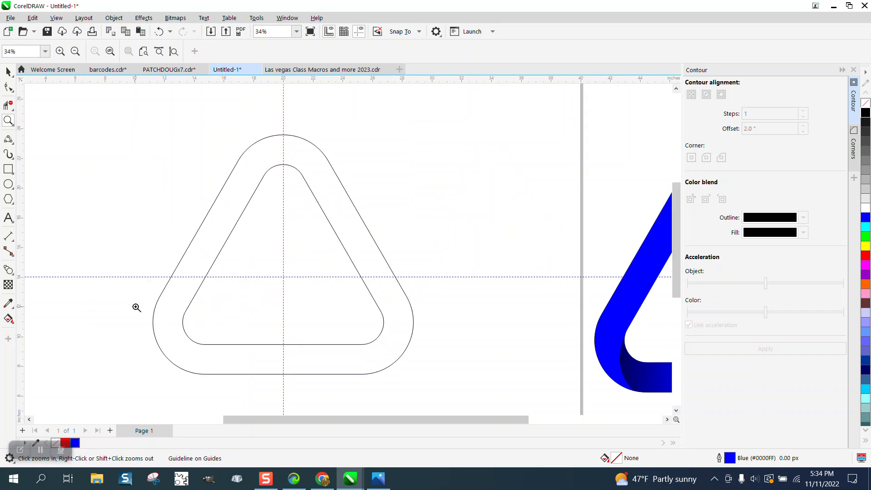
{"action": "left_click", "coordinate": [14, 144]}
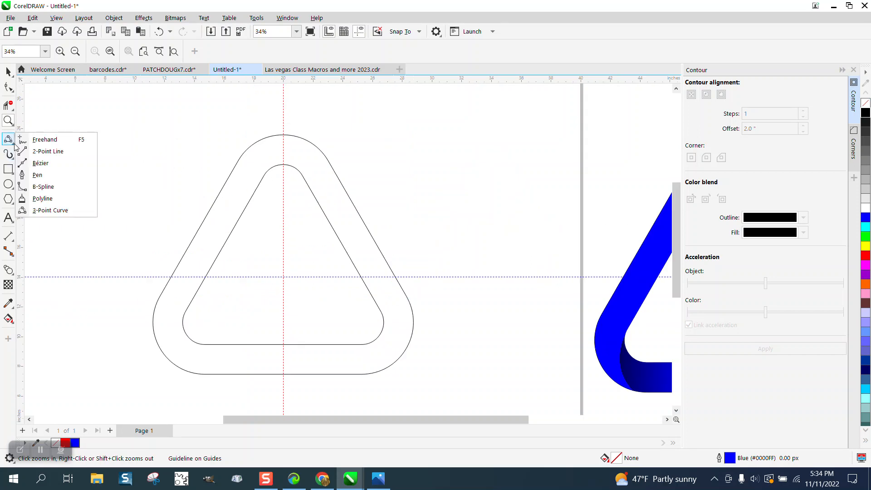
{"action": "left_click", "coordinate": [52, 209]}
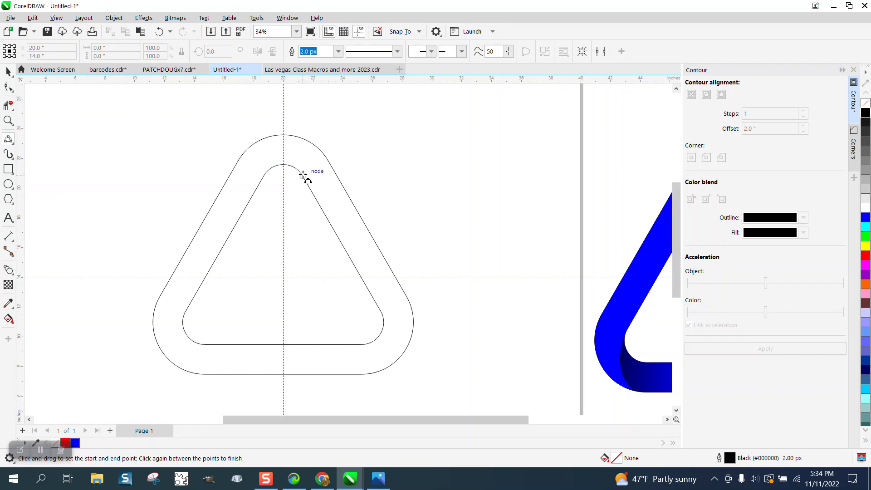
{"action": "left_click_drag", "start_coordinate": [303, 175], "coordinate": [244, 153]}
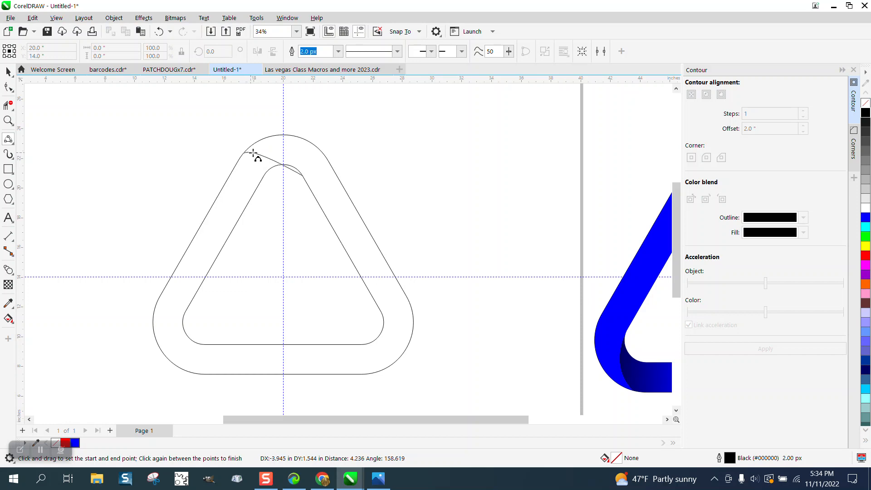
{"action": "left_click", "coordinate": [275, 151]}
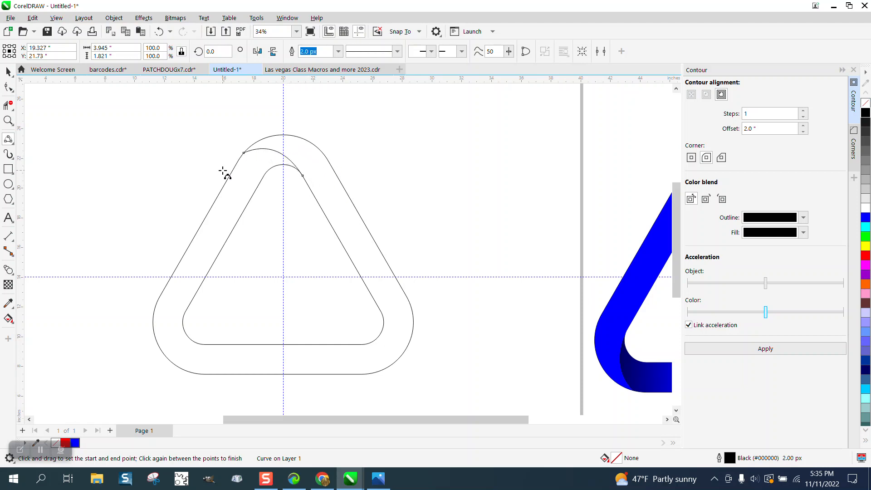
Step: Move the curve's rotation center to the guideline intersection and rotate a copy of the curve by 120 degrees
{"action": "left_click", "coordinate": [8, 72]}
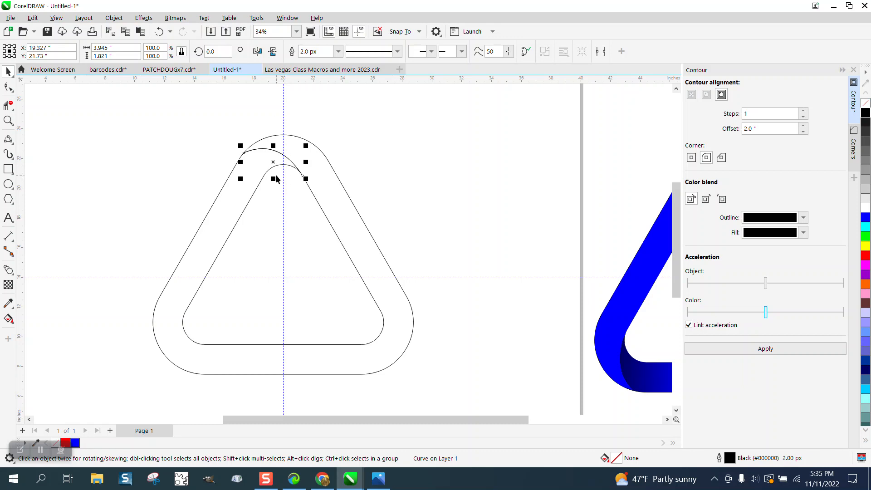
{"action": "left_click", "coordinate": [273, 163]}
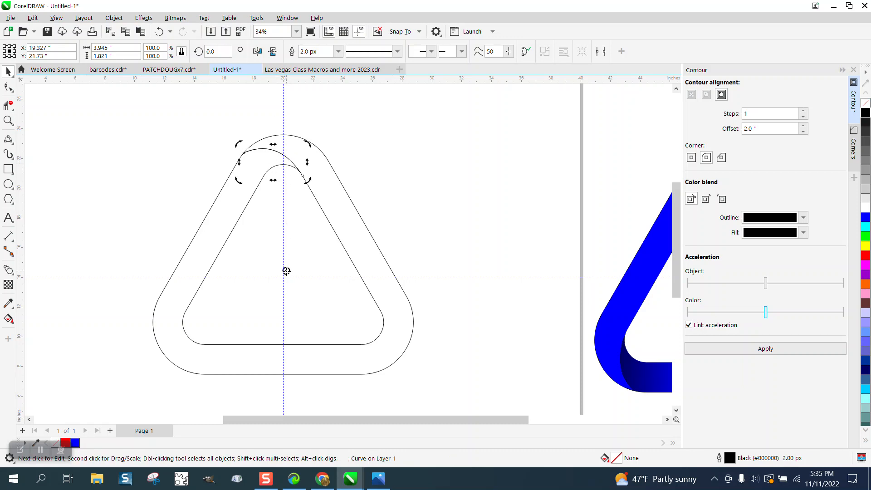
{"action": "left_click", "coordinate": [331, 141]}
{"action": "left_click", "coordinate": [287, 156]}
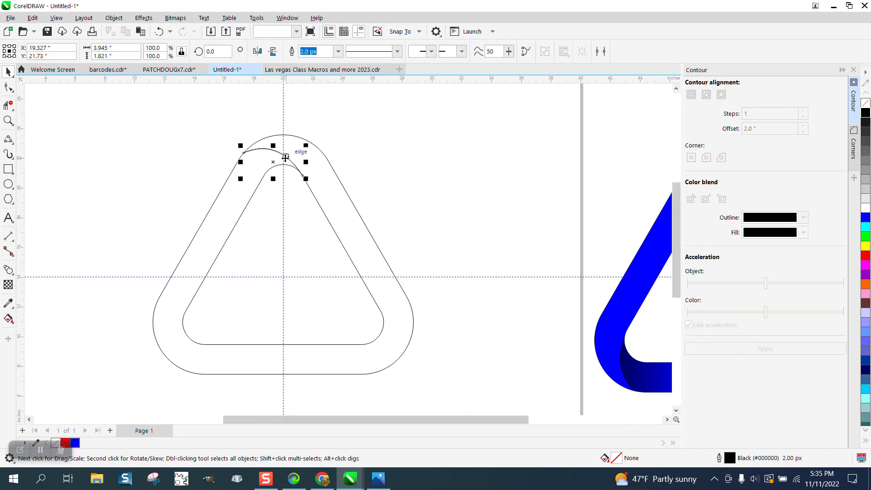
{"action": "left_click", "coordinate": [272, 162]}
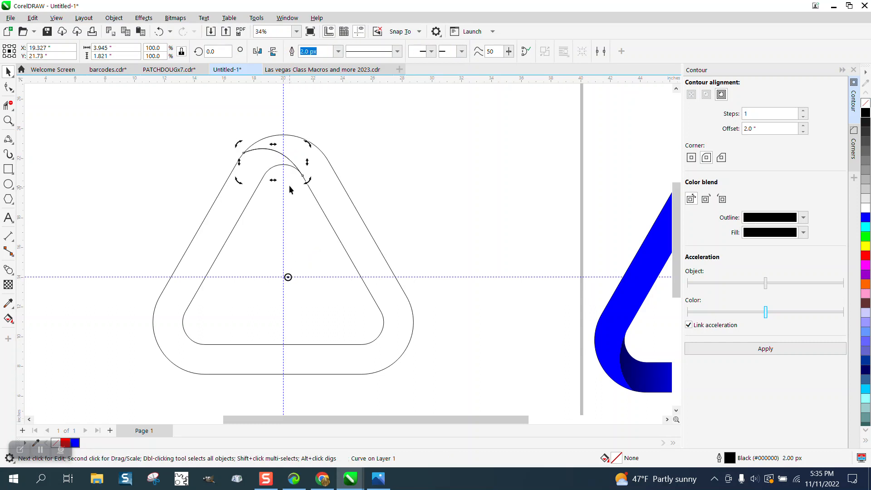
{"action": "left_click", "coordinate": [287, 159]}
{"action": "left_click", "coordinate": [273, 162]}
{"action": "type", "text": "120"}
{"action": "key", "text": "Return"}
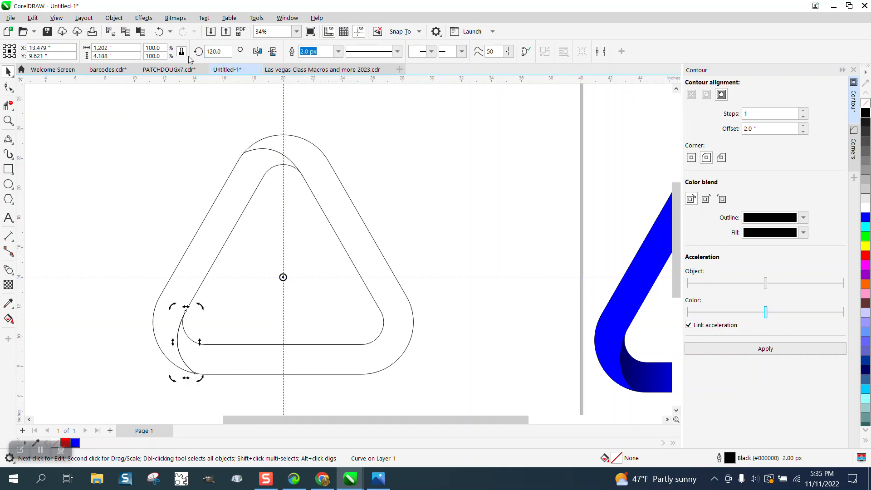
Step: Rotate another copy of the curve to 240 degrees about the guideline intersection, reaching the lower right corner of the triangle
{"action": "left_click_drag", "start_coordinate": [233, 53], "coordinate": [193, 57]}
{"action": "type", "text": "240"}
{"action": "key", "text": "Return"}
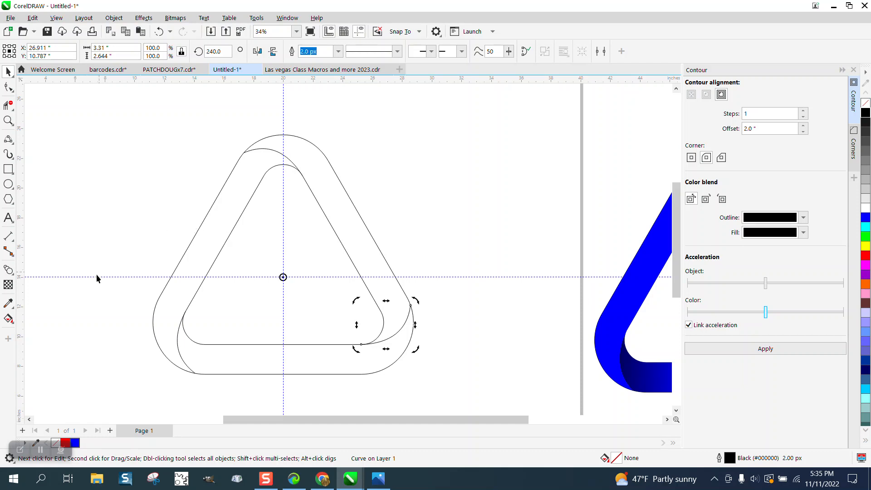
Step: Use Smart Fill to fill the left band between the outlines and corner curves with blue and no outline
{"action": "left_click", "coordinate": [11, 321]}
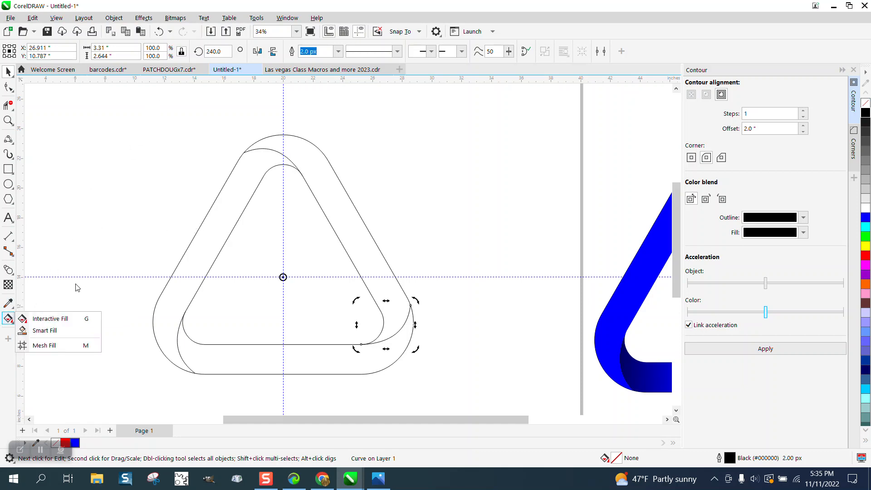
{"action": "left_click", "coordinate": [43, 331]}
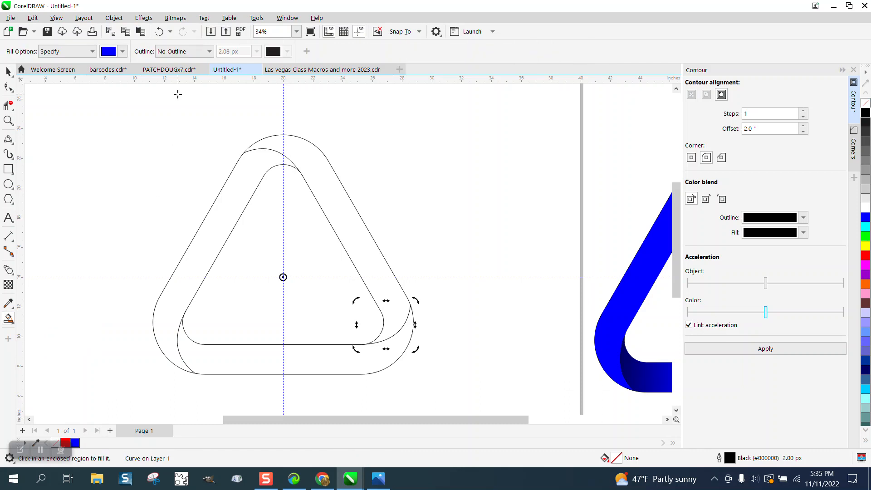
{"action": "left_click", "coordinate": [263, 160]}
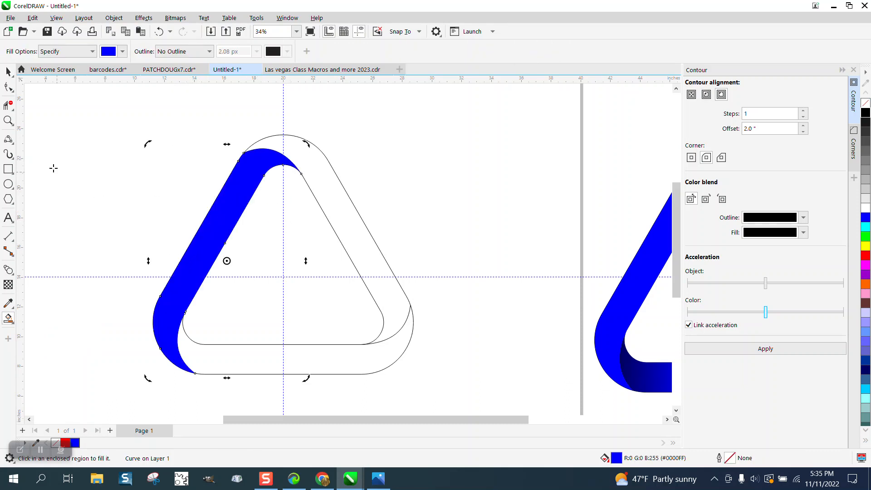
Step: Apply an Interactive Fill fountain to the left band, running from blue near the lower left corner to black at the apex
{"action": "left_click", "coordinate": [13, 308]}
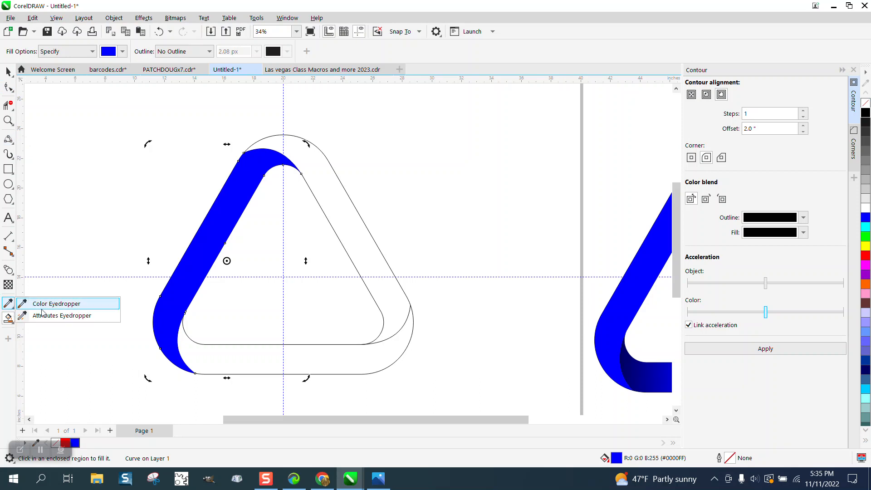
{"action": "left_click", "coordinate": [13, 323]}
{"action": "left_click", "coordinate": [45, 313]}
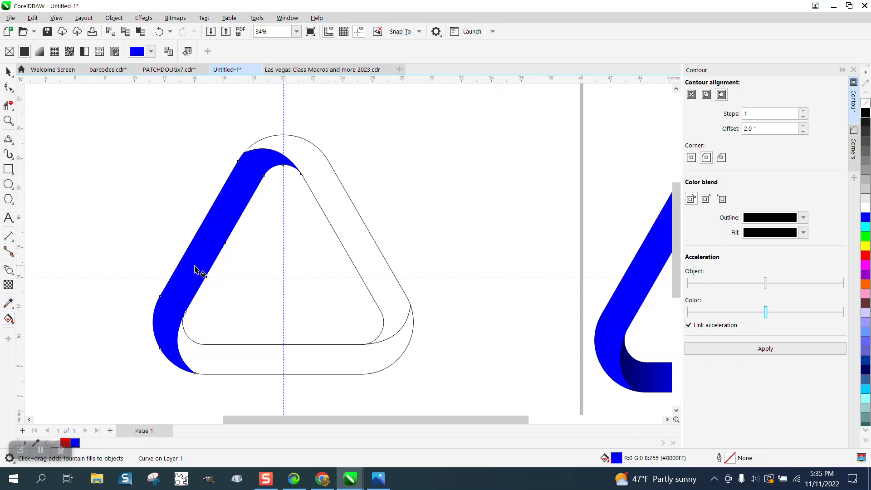
{"action": "left_click_drag", "start_coordinate": [166, 311], "coordinate": [266, 161]}
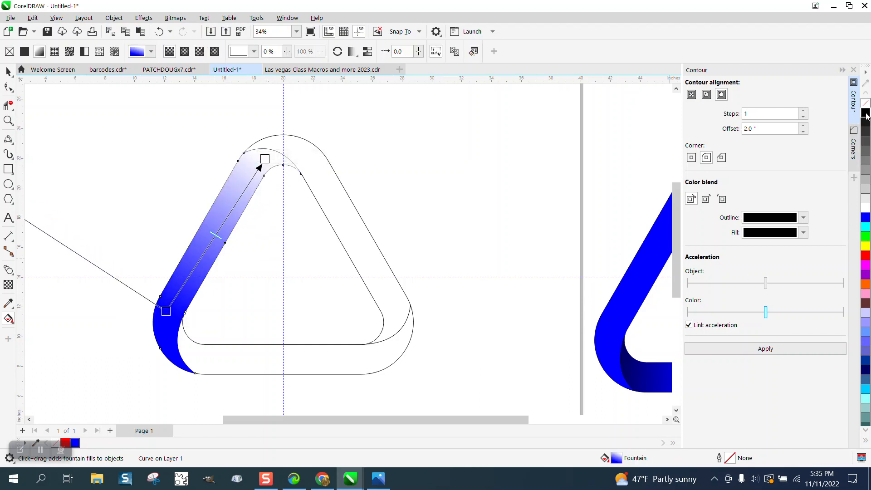
{"action": "left_click_drag", "start_coordinate": [797, 129], "coordinate": [267, 161]}
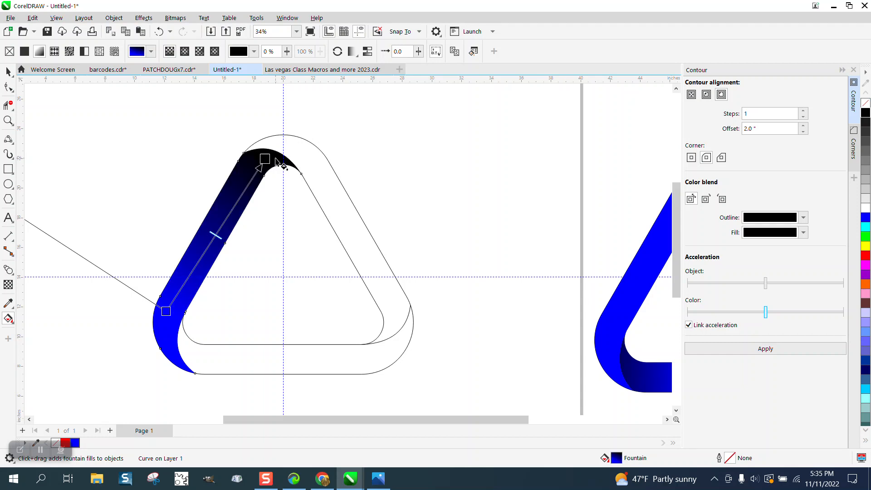
Step: Shift the fountain's midpoint toward the apex, its black end past the band's top, and its blue start down into the lower left corner
{"action": "left_click_drag", "start_coordinate": [216, 235], "coordinate": [254, 175]}
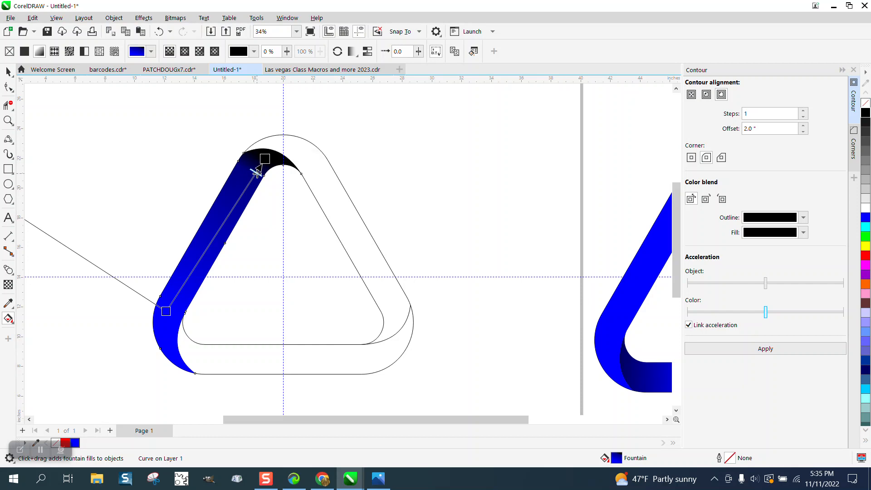
{"action": "left_click_drag", "start_coordinate": [257, 173], "coordinate": [278, 142]}
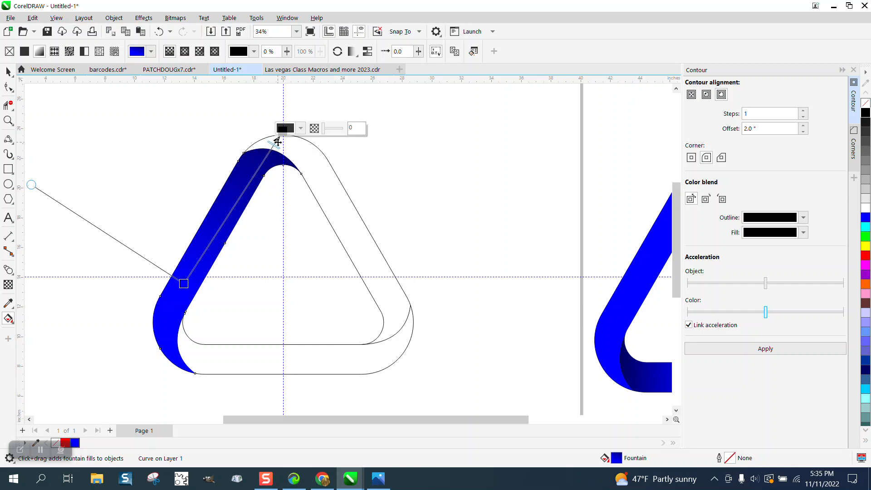
{"action": "left_click_drag", "start_coordinate": [184, 283], "coordinate": [164, 330]}
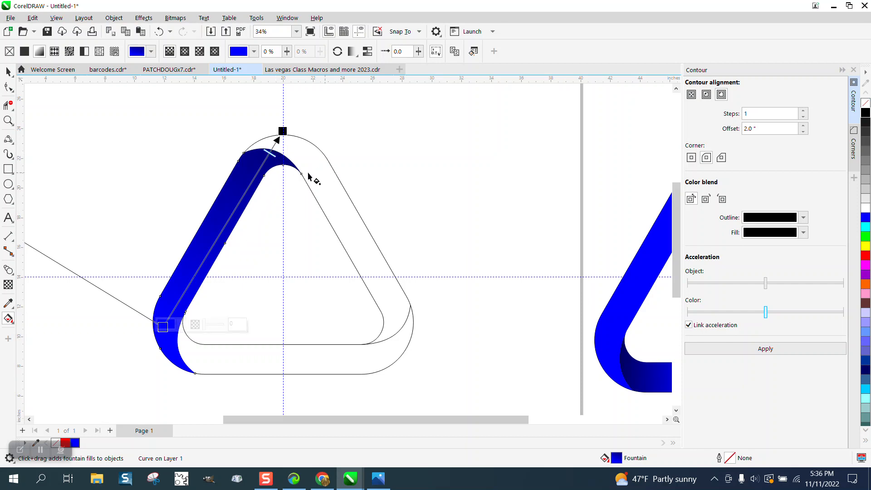
Step: Move the shaded band's rotation center to the guideline intersection and make rotated copies of the band at 120 and 240 degrees
{"action": "key", "text": "space"}
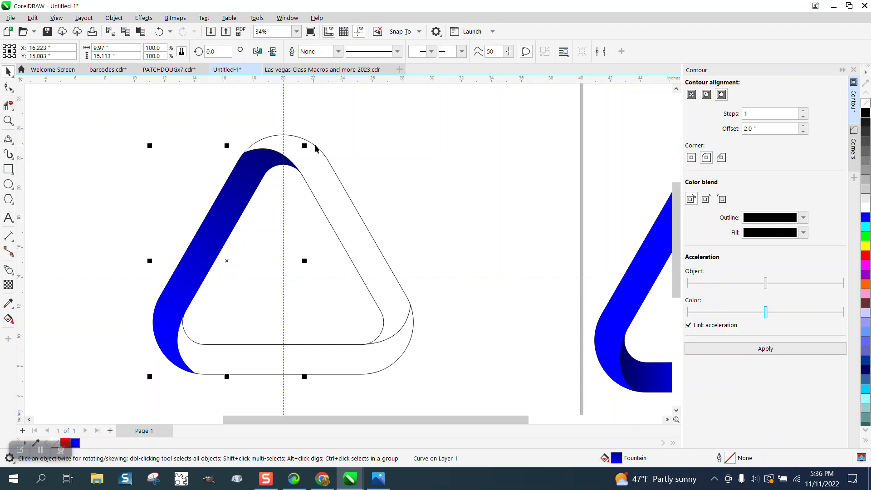
{"action": "scroll", "coordinate": [325, 148], "scroll_direction": "down", "scroll_amount": 2}
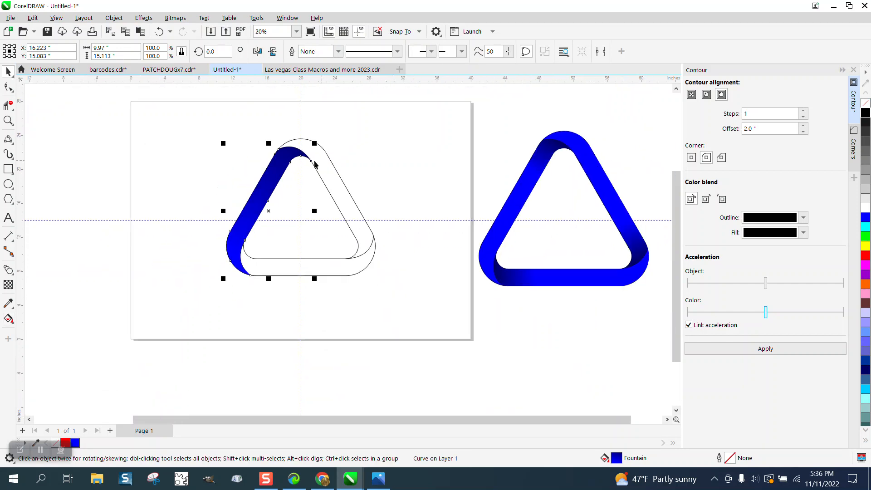
{"action": "left_click", "coordinate": [252, 167]}
{"action": "left_click", "coordinate": [264, 189]}
{"action": "left_click", "coordinate": [268, 211]}
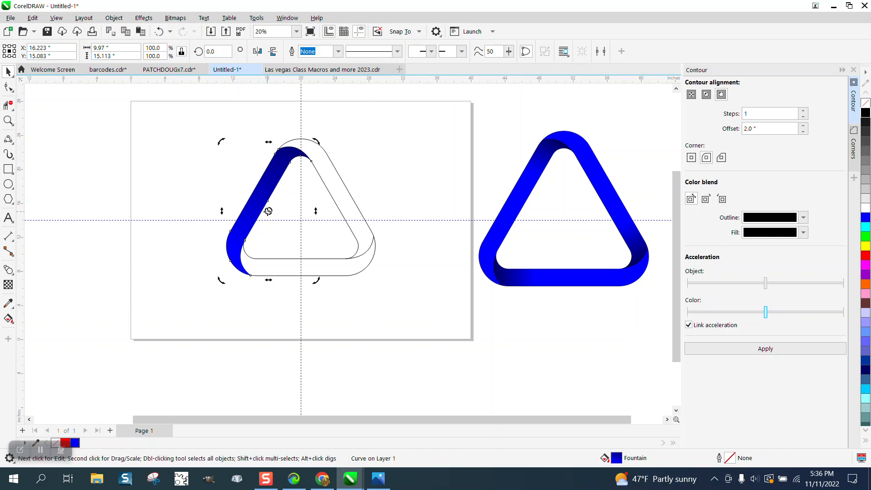
{"action": "left_click_drag", "start_coordinate": [269, 211], "coordinate": [300, 219]}
{"action": "left_click", "coordinate": [263, 191]}
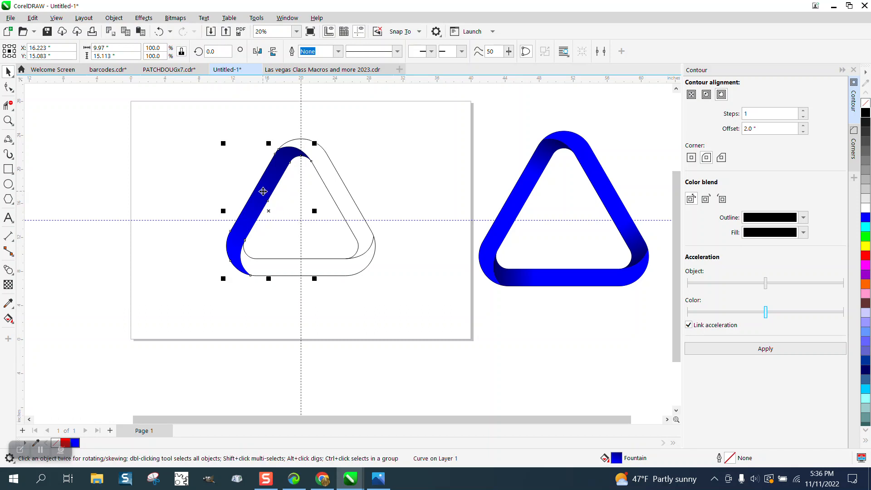
{"action": "left_click", "coordinate": [263, 191]}
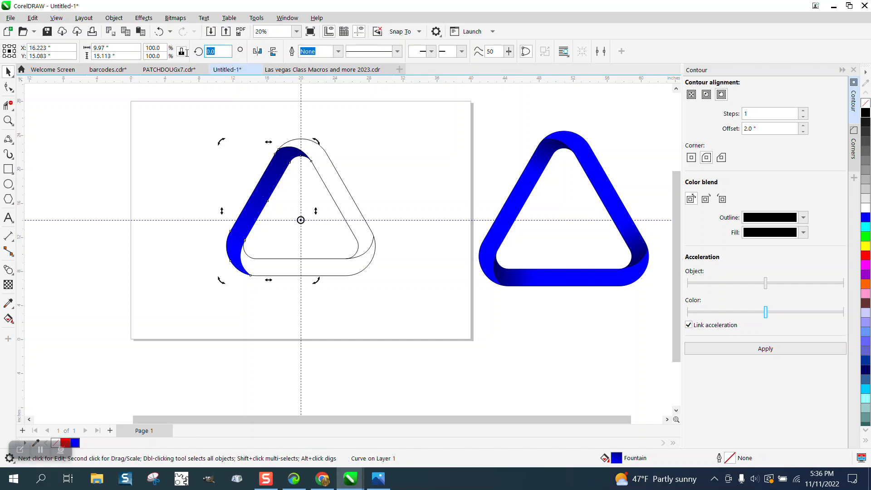
{"action": "type", "text": "120"}
{"action": "key", "text": "Return"}
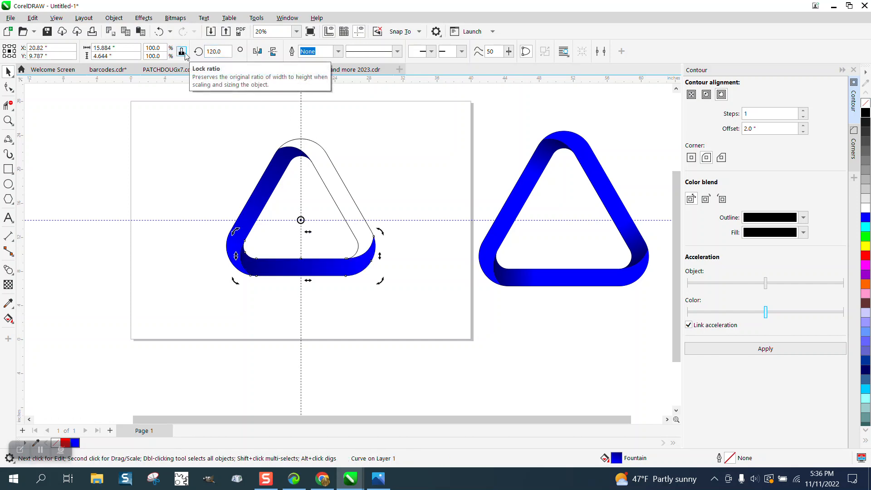
{"action": "key", "text": "ctrl+d"}
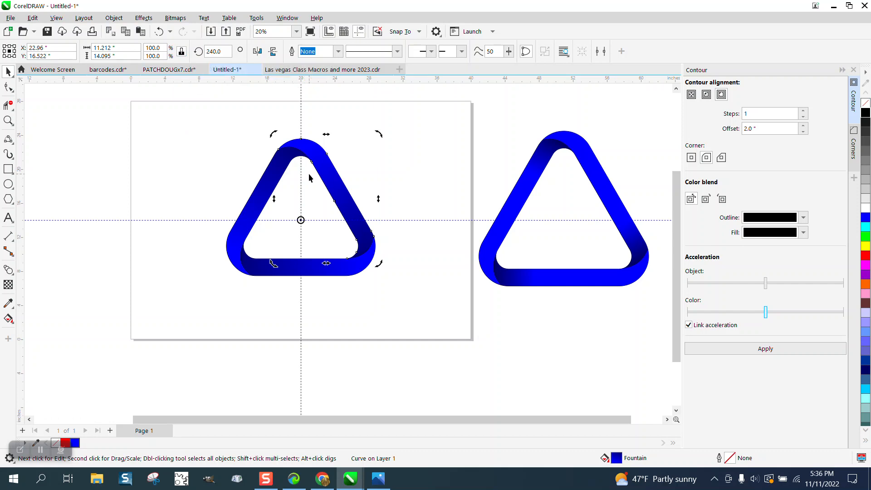
Step: Move each of the three shaded bands 18 inches left, off the construction outlines
{"action": "scroll", "coordinate": [357, 172], "scroll_direction": "down", "scroll_amount": 1}
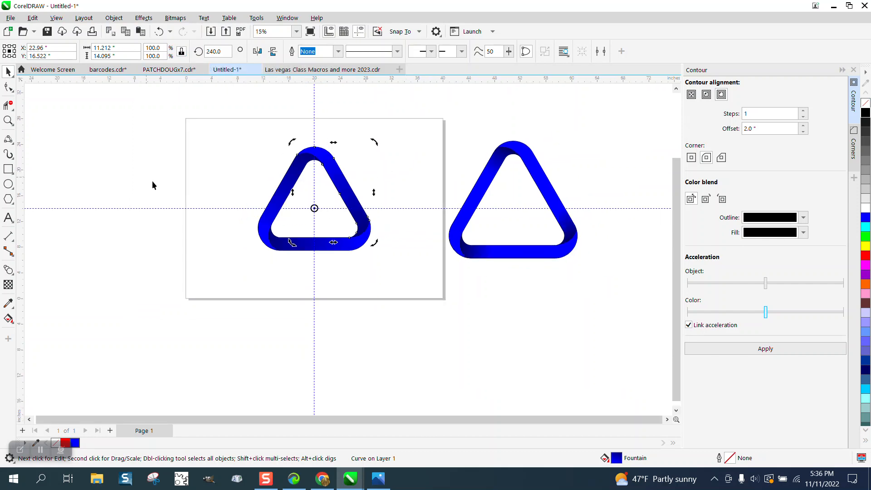
{"action": "left_click", "coordinate": [146, 154]}
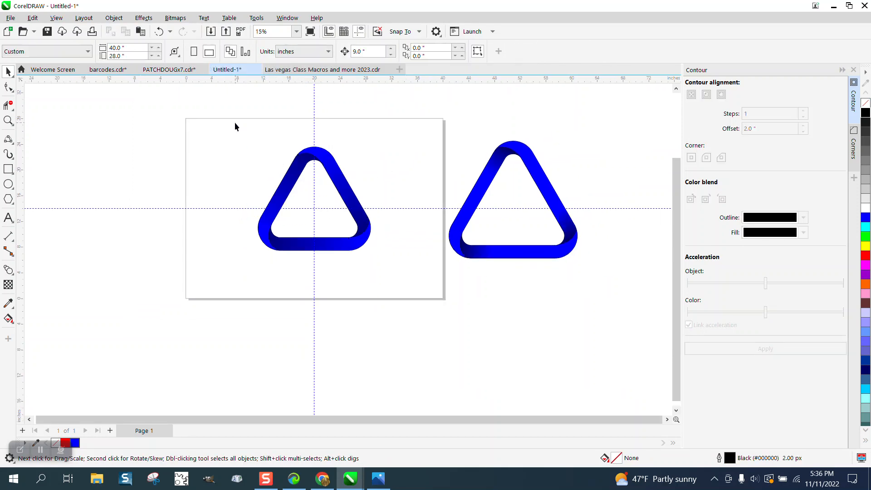
{"action": "left_click", "coordinate": [330, 164]}
{"action": "key", "text": "ctrl+z"}
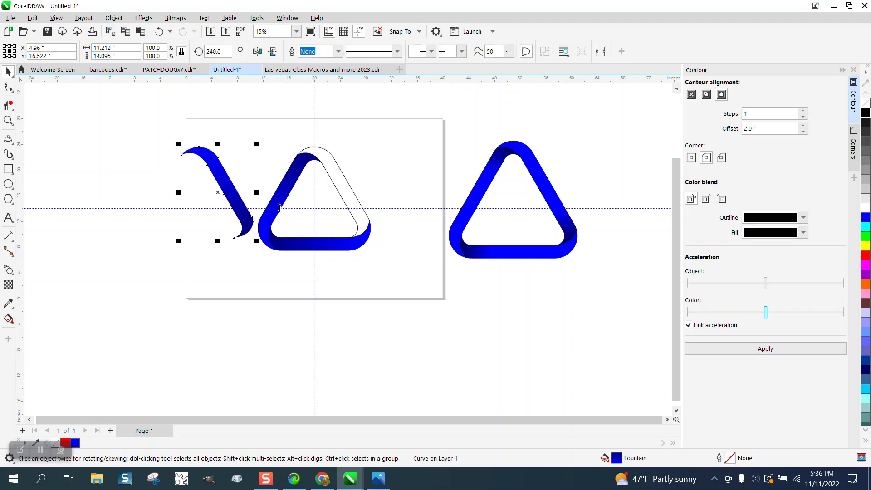
{"action": "left_click", "coordinate": [278, 208]}
{"action": "left_click", "coordinate": [275, 211]}
{"action": "key", "text": "Left"}
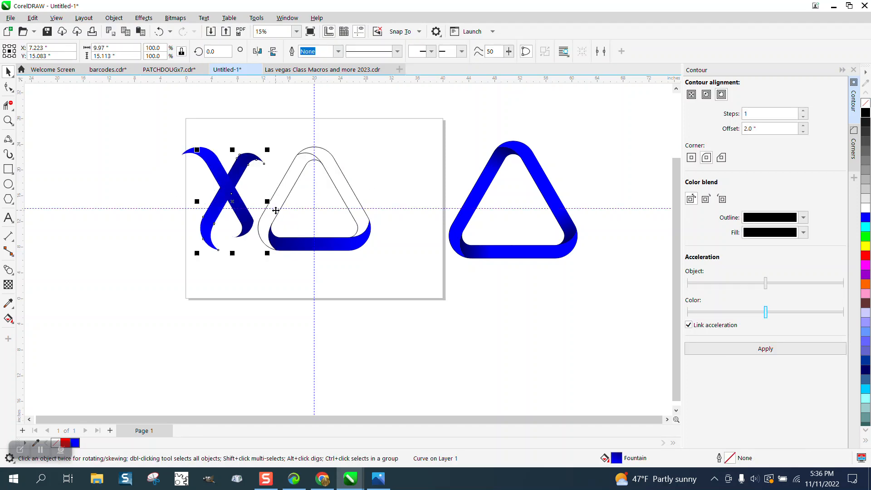
{"action": "key", "text": "Left"}
{"action": "left_click", "coordinate": [308, 247]}
{"action": "key", "text": "Left"}
{"action": "key", "text": "Left"}
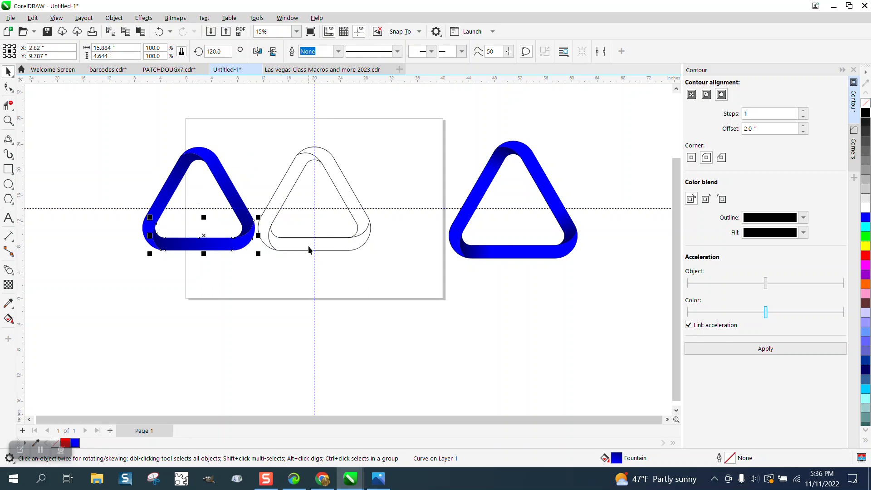
Step: Delete the leftover construction outlines and curves, and move the three shaded bands together 18 inches right to the page center
{"action": "left_click_drag", "start_coordinate": [247, 133], "coordinate": [398, 274]}
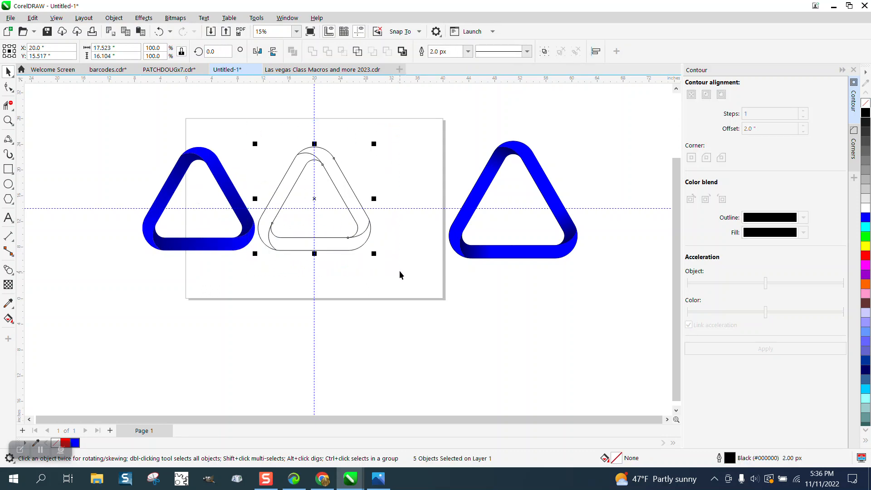
{"action": "key", "text": "Delete"}
{"action": "left_click_drag", "start_coordinate": [119, 134], "coordinate": [297, 276]}
{"action": "key", "text": "Right"}
{"action": "key", "text": "Right"}
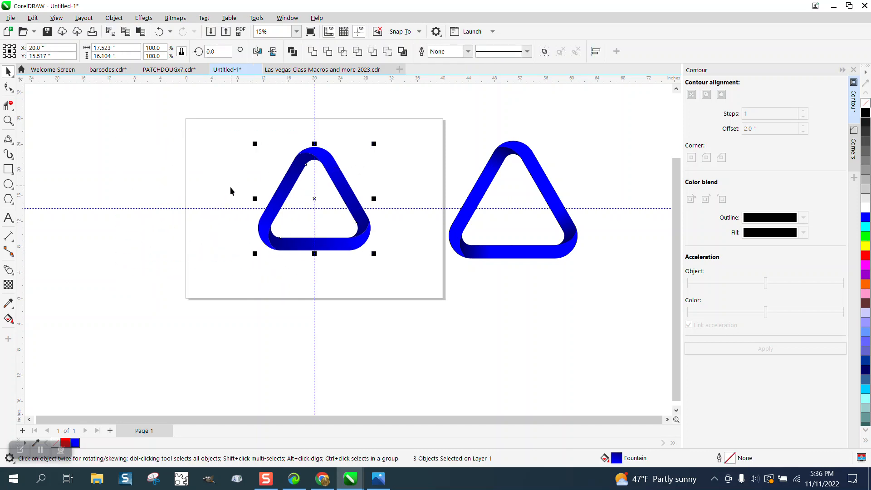
{"action": "left_click", "coordinate": [8, 120]}
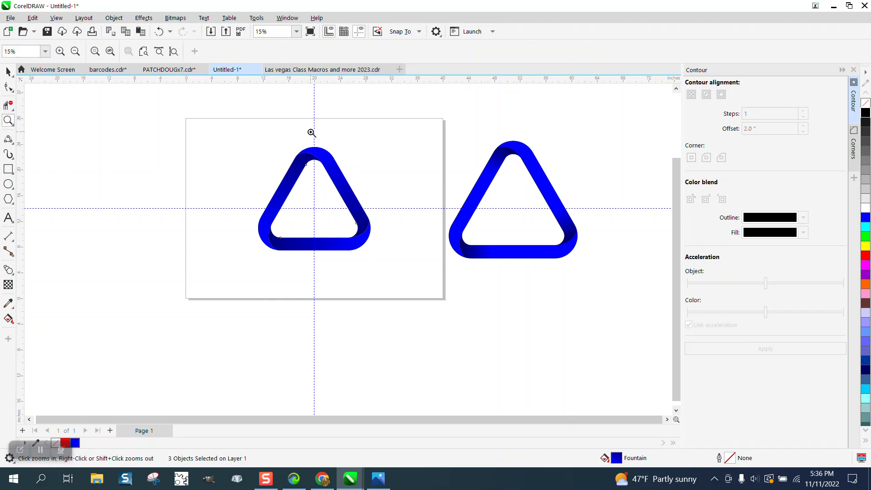
{"action": "left_click_drag", "start_coordinate": [254, 130], "coordinate": [418, 278]}
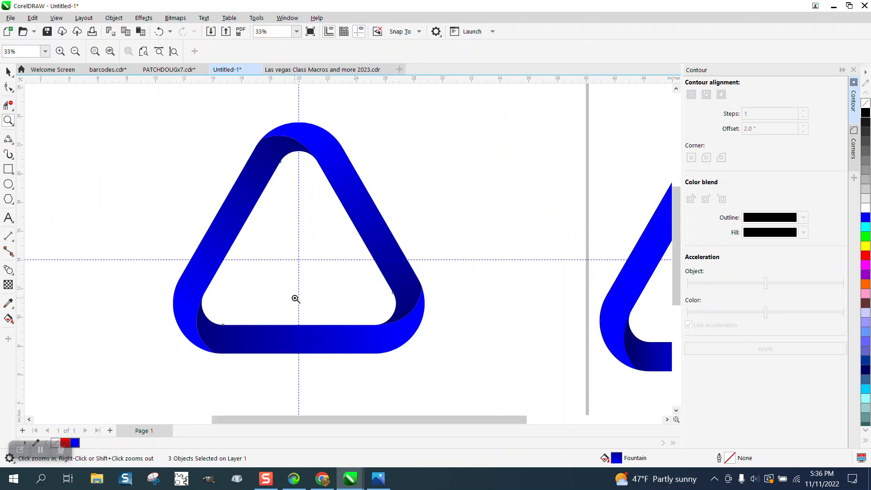
{"action": "right_click", "coordinate": [298, 231]}
{"action": "right_click", "coordinate": [298, 231]}
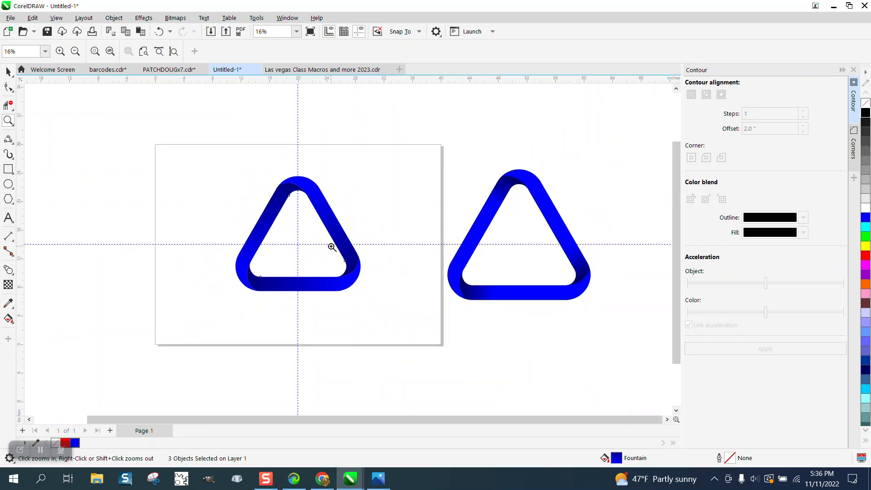